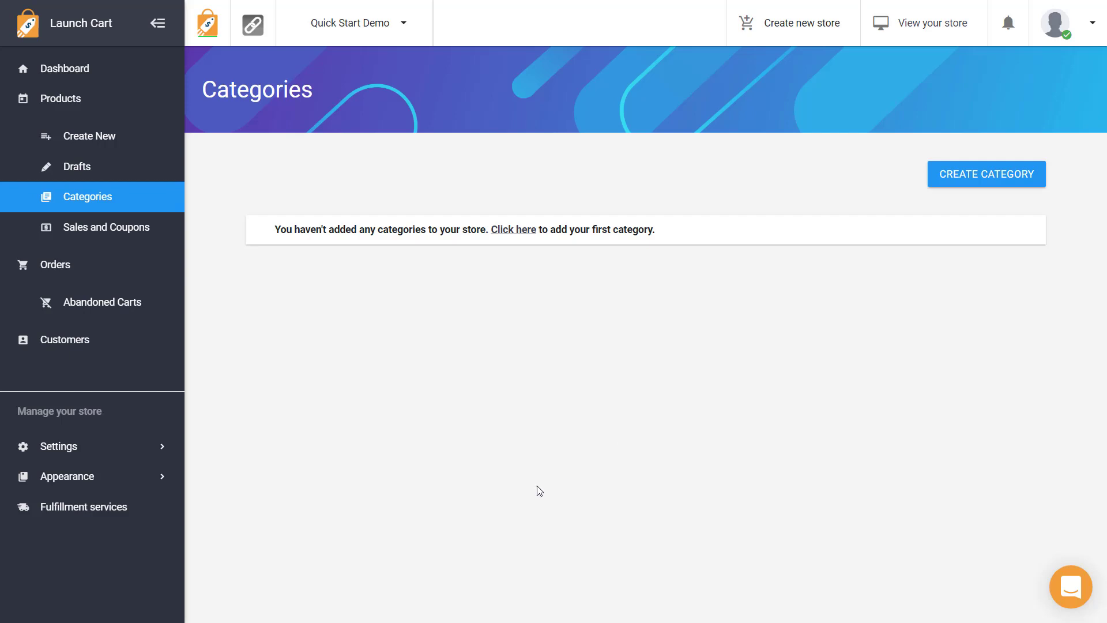
Step: Create a new category titled Mens with a short description and save it
{"action": "left_click", "coordinate": [990, 179]}
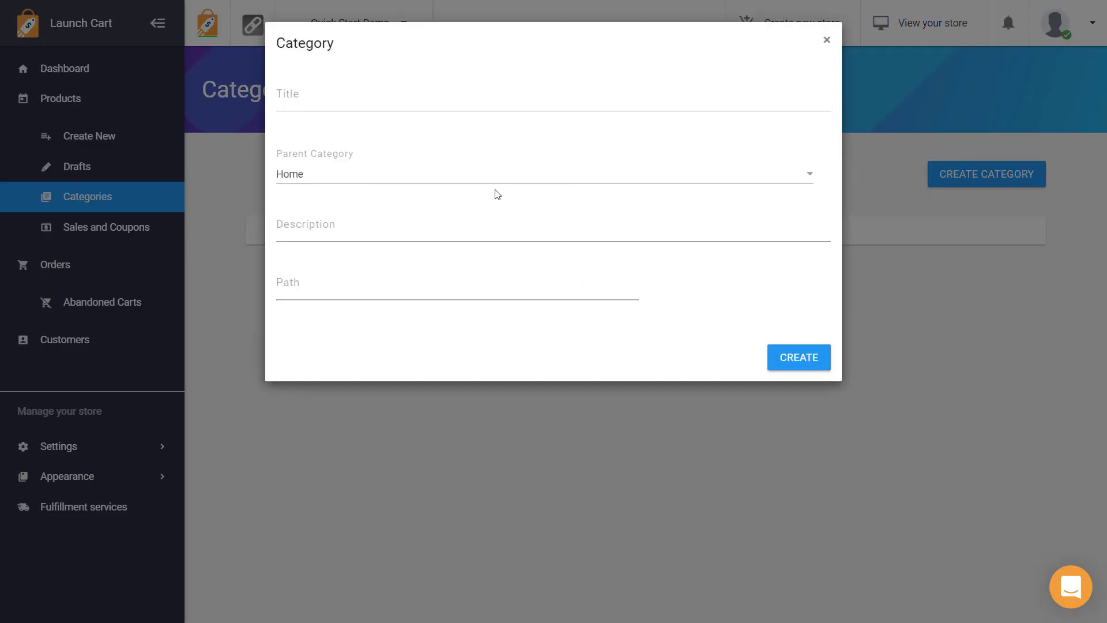
{"action": "left_click", "coordinate": [445, 107]}
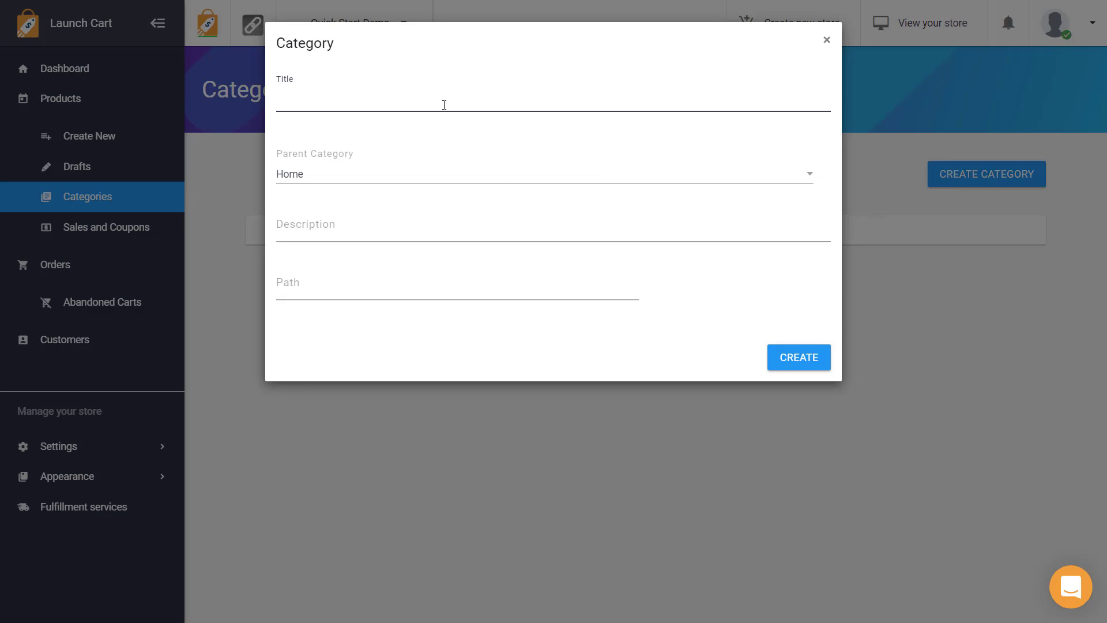
{"action": "type", "text": "Mens"}
{"action": "left_click", "coordinate": [312, 224]}
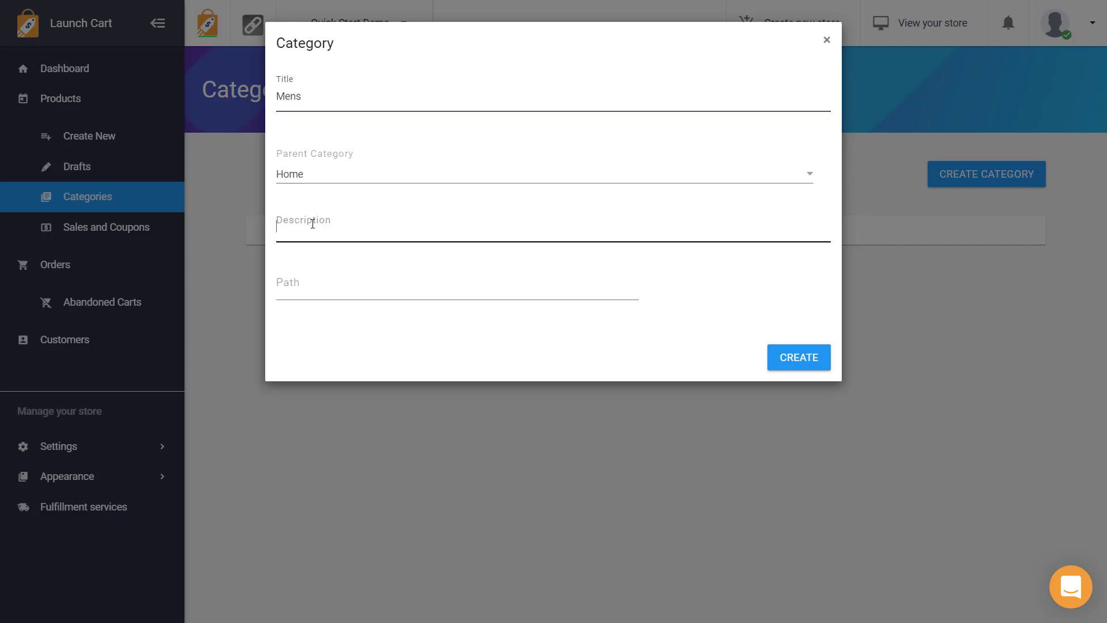
{"action": "type", "text": "mnns"}
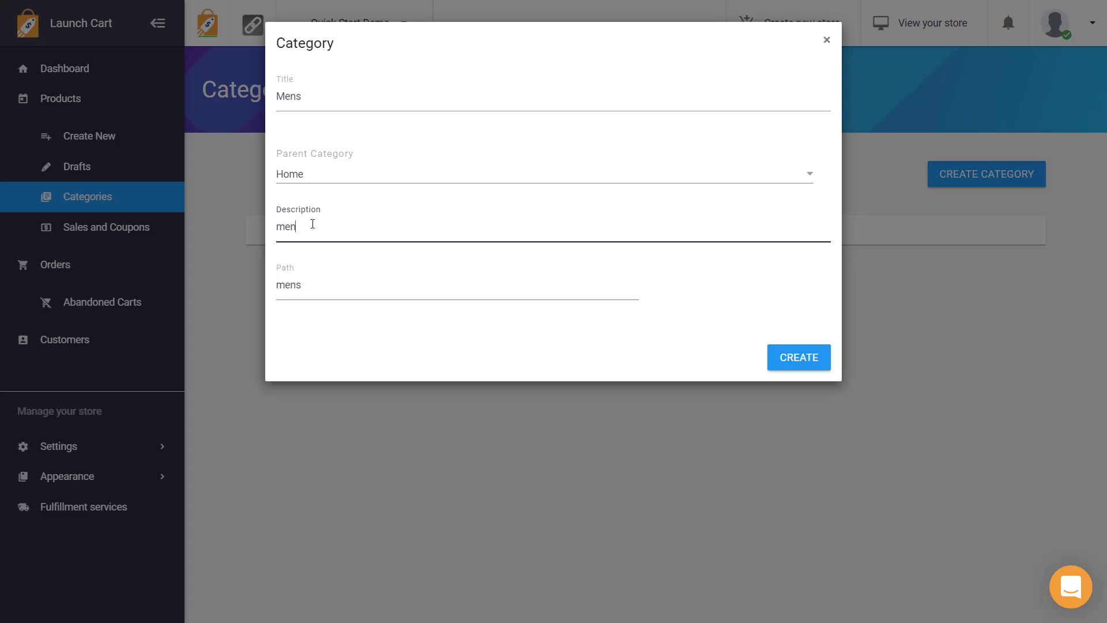
{"action": "left_click", "coordinate": [797, 356]}
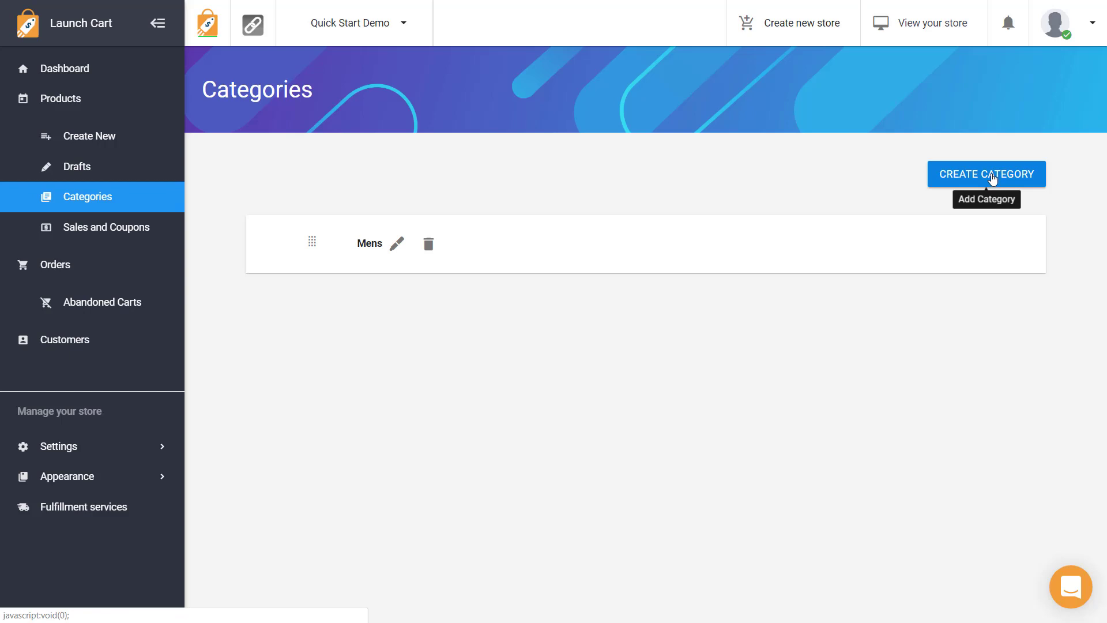
Step: Create a Tshirts category with description tshirts and parent category Mens
{"action": "left_click", "coordinate": [992, 179]}
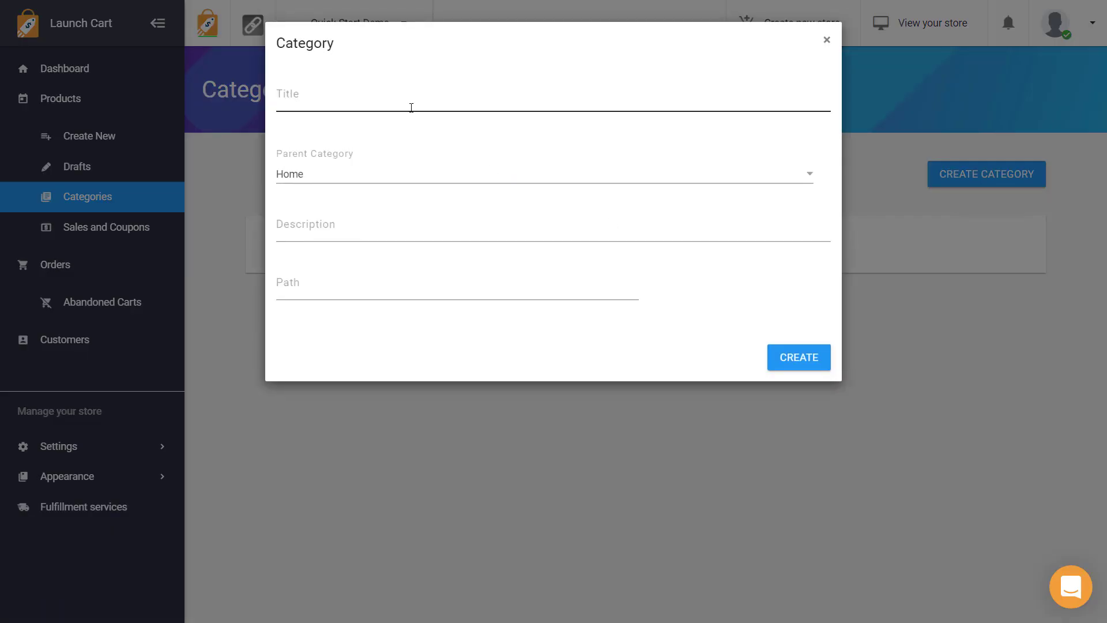
{"action": "left_click", "coordinate": [408, 108]}
{"action": "type", "text": "Tabl"}
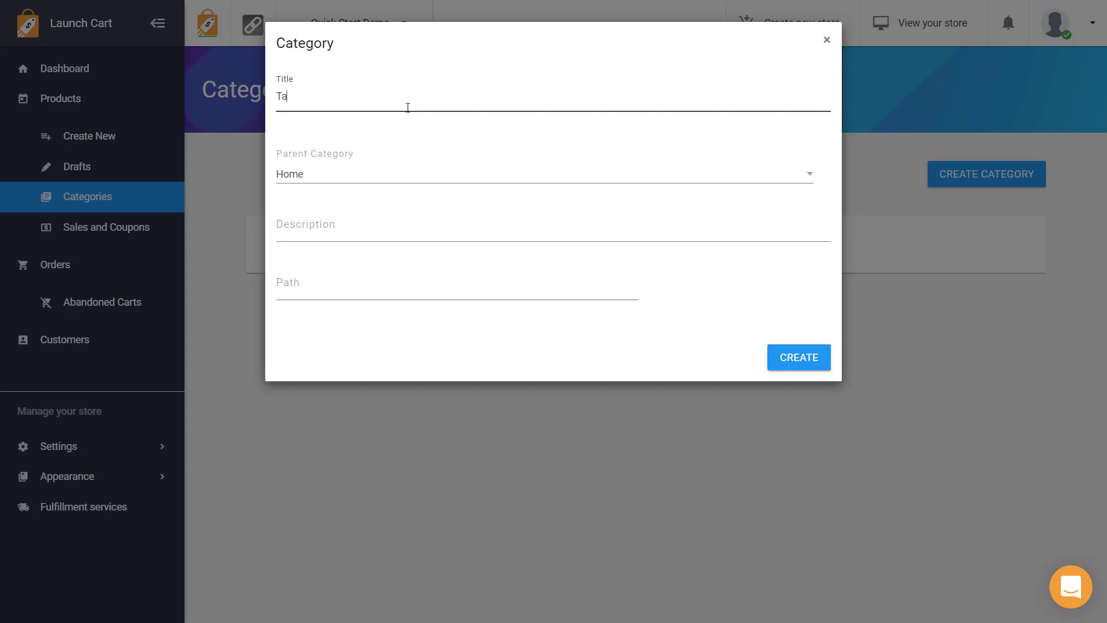
{"action": "key", "text": "BackSpace"}
{"action": "key", "text": "BackSpace"}
{"action": "type", "text": "shirts"}
{"action": "left_click", "coordinate": [312, 233]}
{"action": "type", "text": "tshirts"}
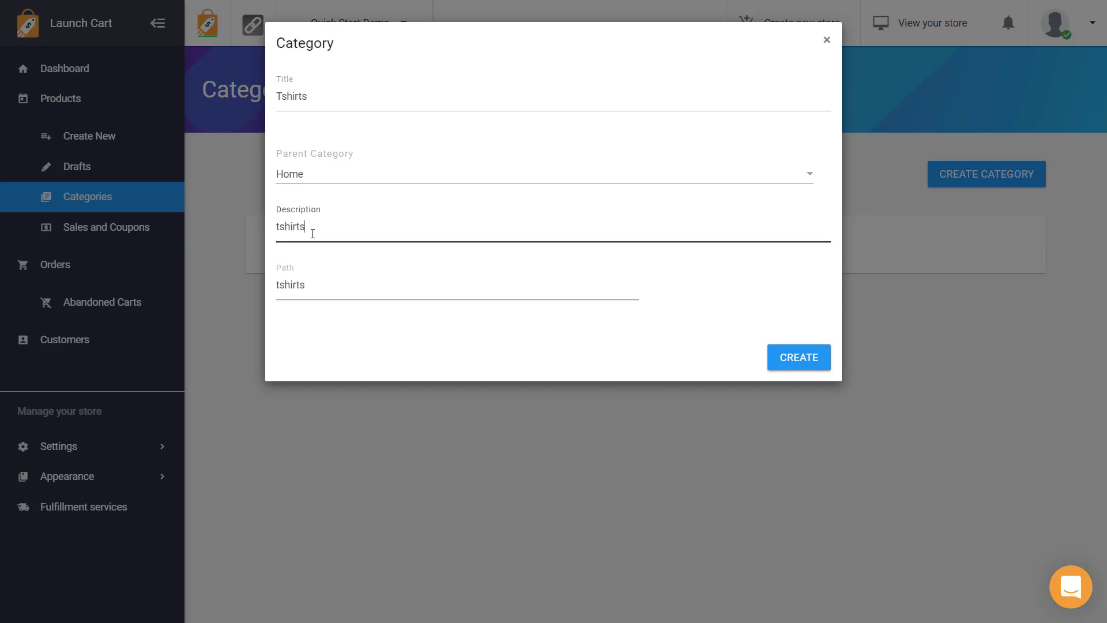
{"action": "left_click", "coordinate": [341, 181]}
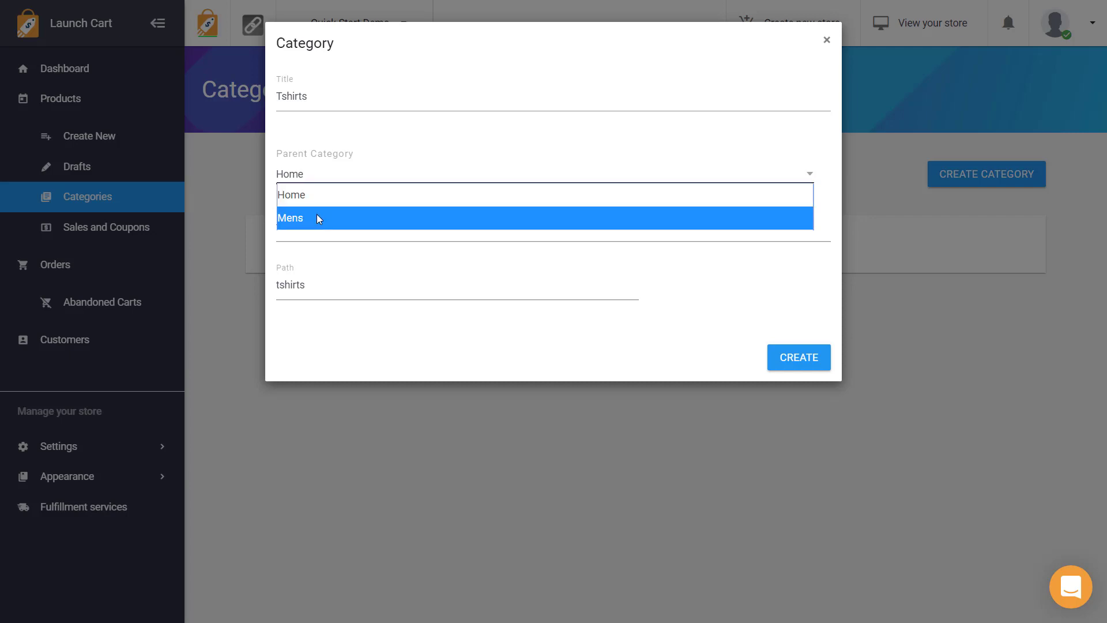
{"action": "left_click", "coordinate": [317, 216]}
{"action": "left_click", "coordinate": [796, 357]}
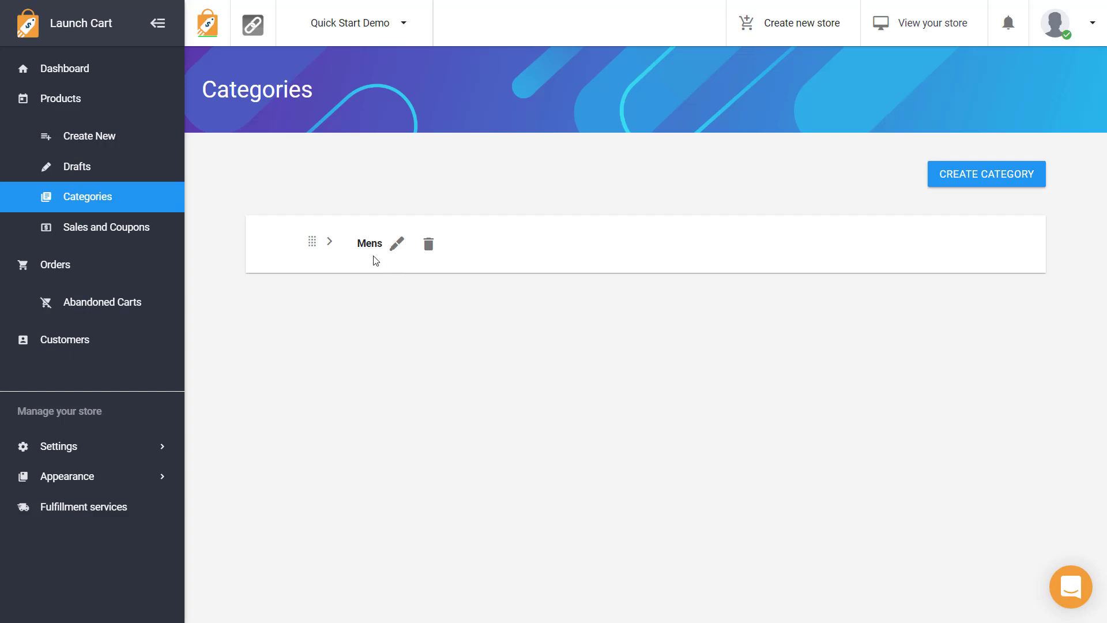
Step: Expand Mens in the category list to reveal its Tshirts subcategory
{"action": "left_click", "coordinate": [331, 245]}
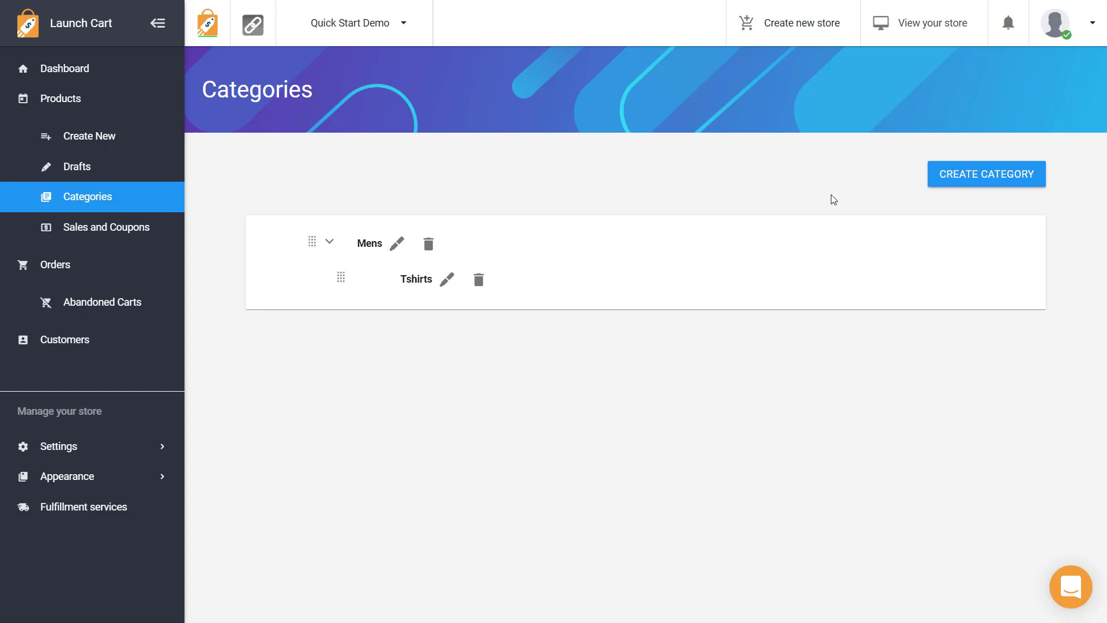
Step: Create a top-level category titled Women's with description womens
{"action": "left_click", "coordinate": [966, 184]}
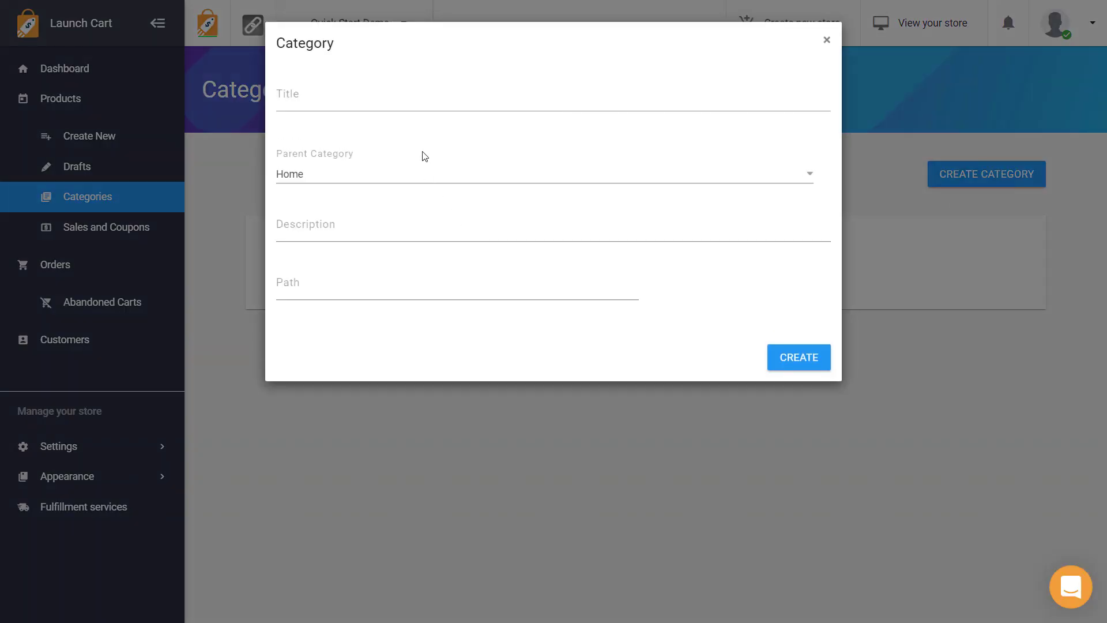
{"action": "left_click", "coordinate": [411, 104]}
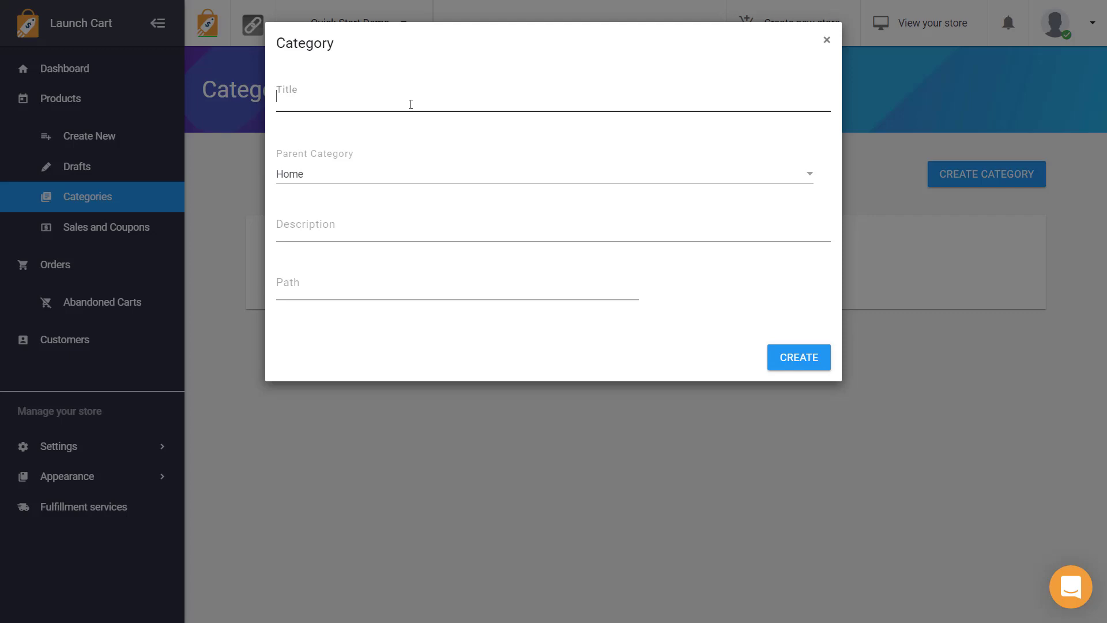
{"action": "type", "text": "Womens"}
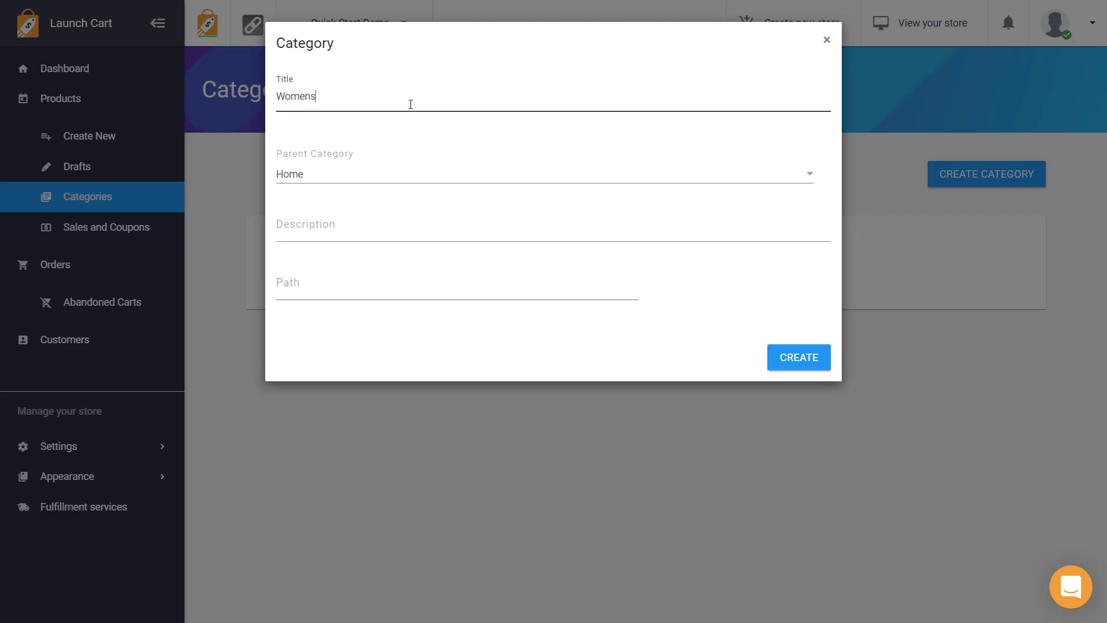
{"action": "key", "text": "BackSpace"}
{"action": "type", "text": "'s"}
{"action": "key", "text": "Tab"}
{"action": "left_click", "coordinate": [348, 226]}
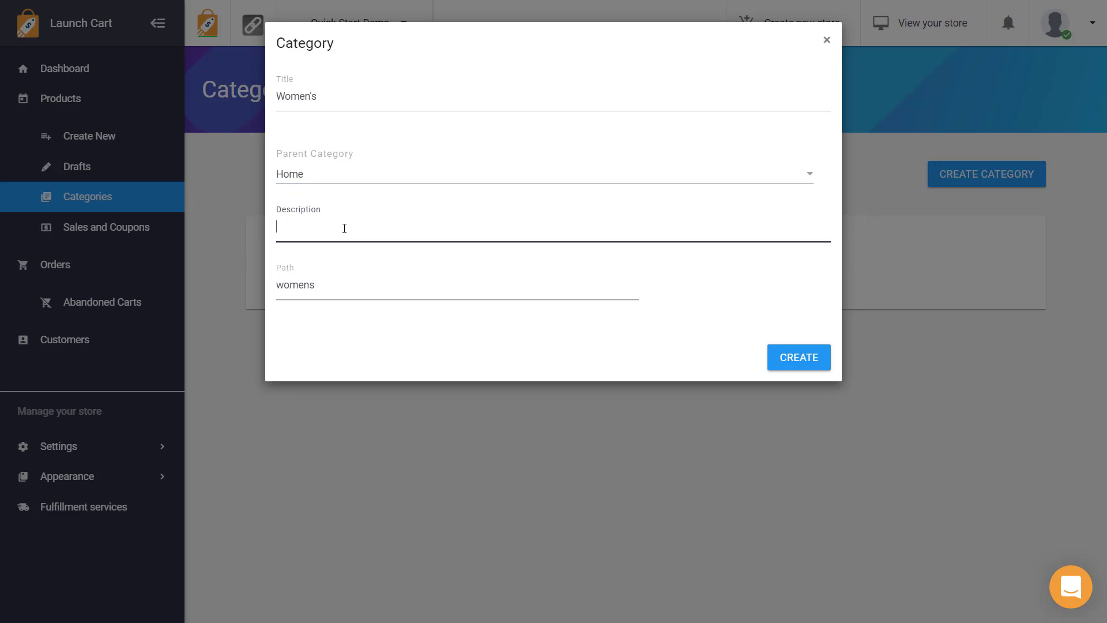
{"action": "type", "text": "womens"}
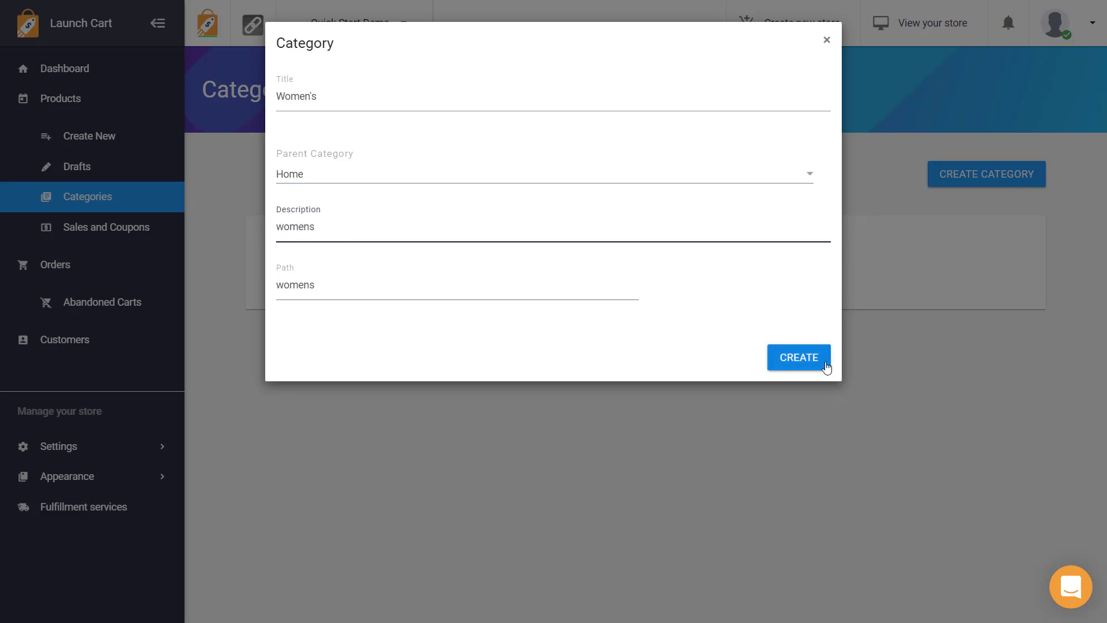
{"action": "left_click", "coordinate": [801, 363]}
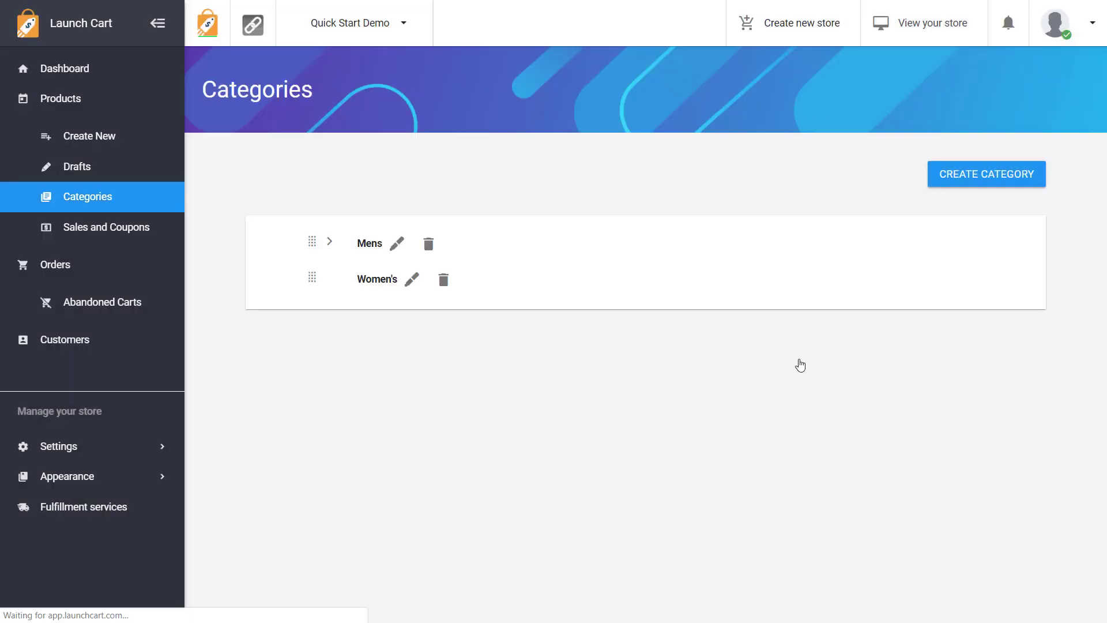
Step: Create Leggins under Women's with description Leggins, then expand Women's and Mens to check the tree
{"action": "left_click", "coordinate": [973, 180]}
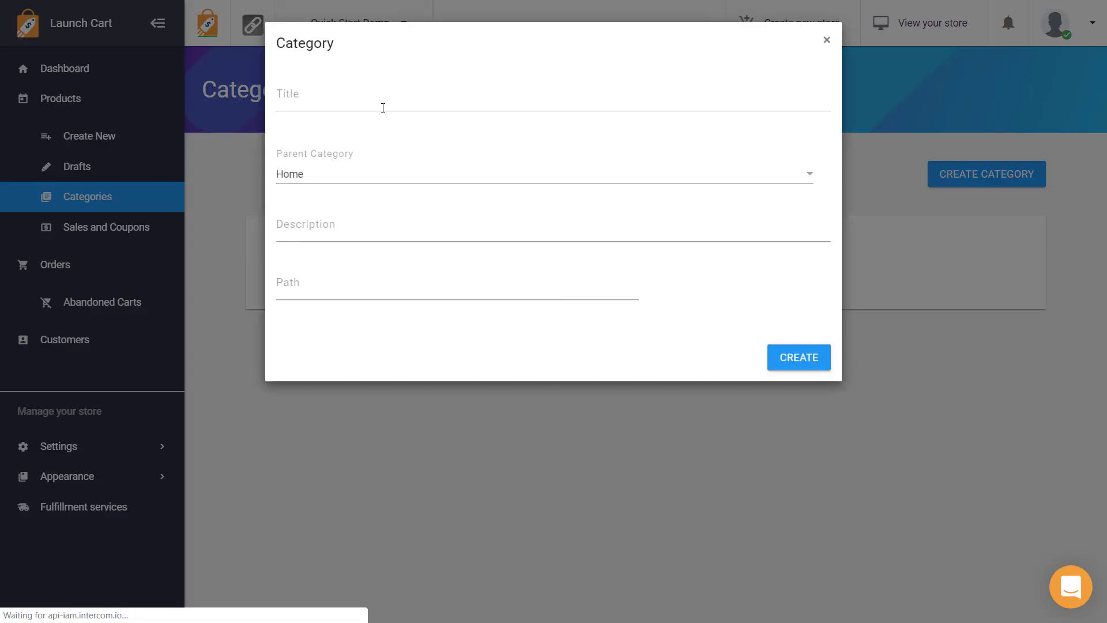
{"action": "left_click", "coordinate": [371, 102]}
{"action": "type", "text": "Leggins"}
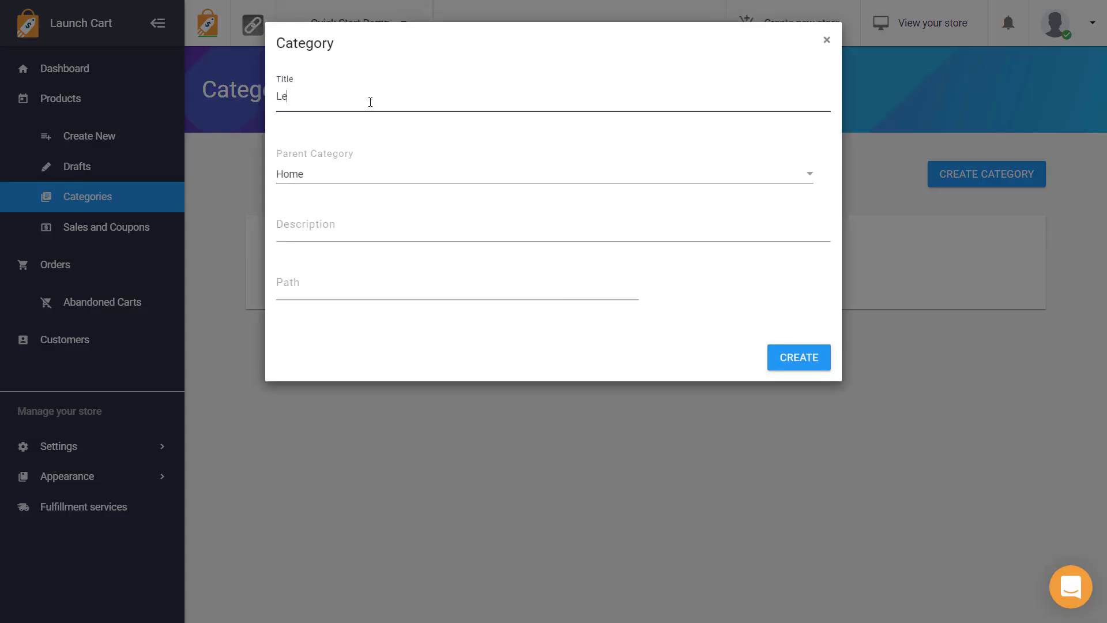
{"action": "left_click", "coordinate": [304, 173]}
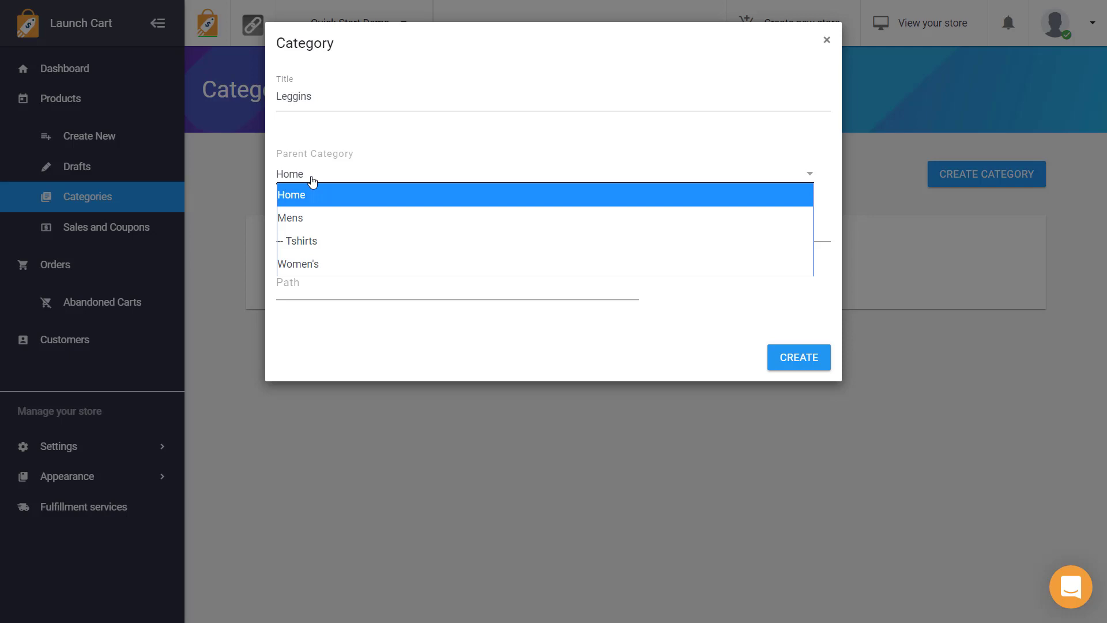
{"action": "left_click", "coordinate": [315, 264]}
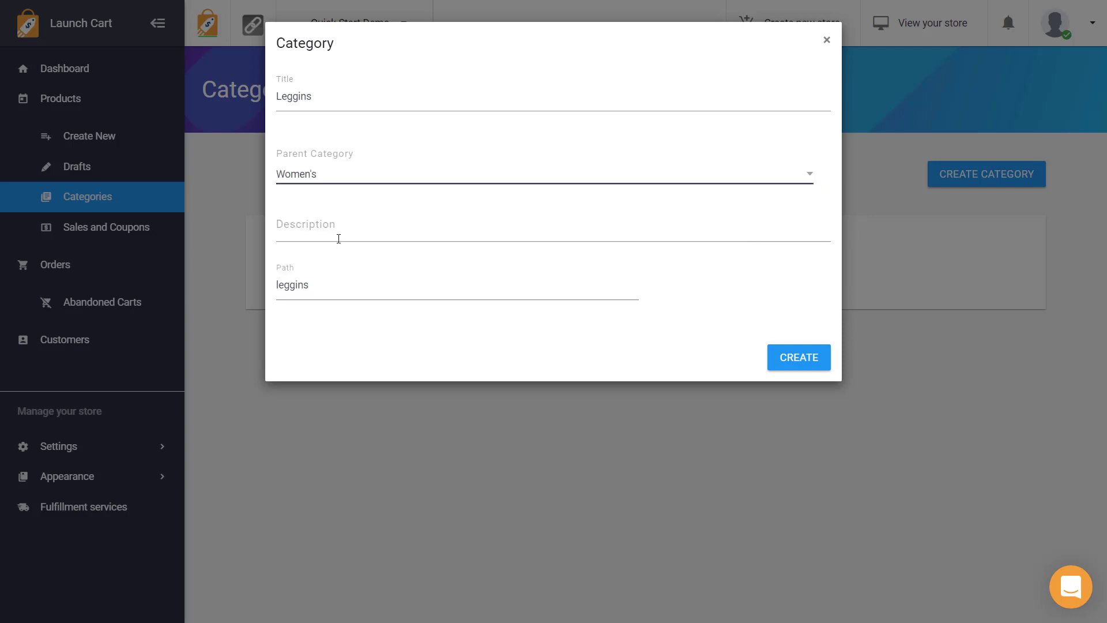
{"action": "left_click", "coordinate": [339, 235]}
{"action": "type", "text": "Leggins"}
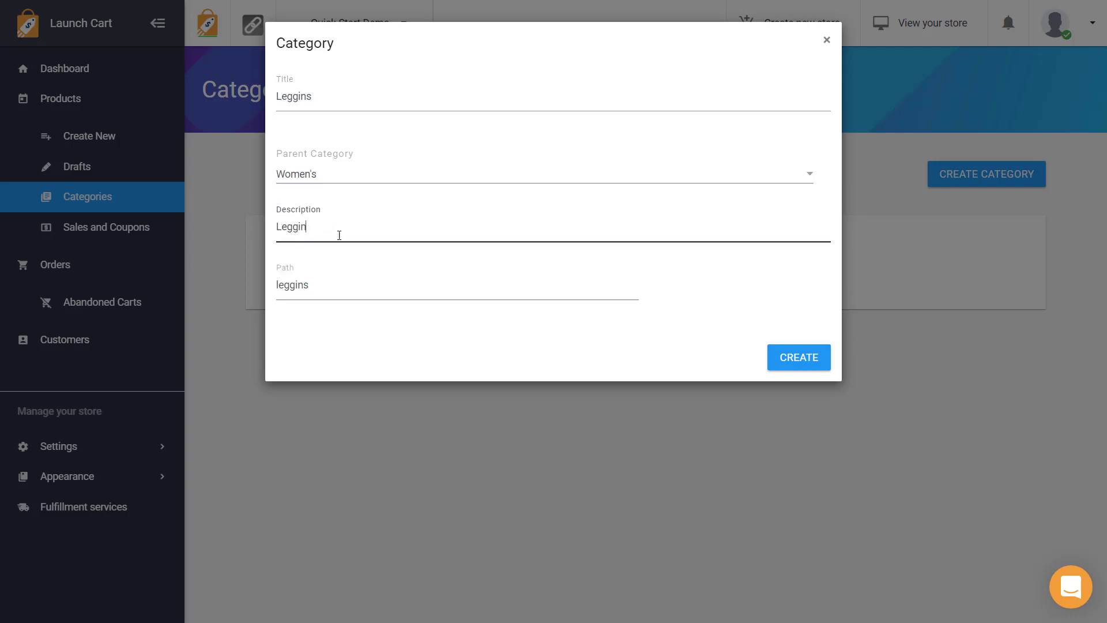
{"action": "left_click", "coordinate": [792, 355]}
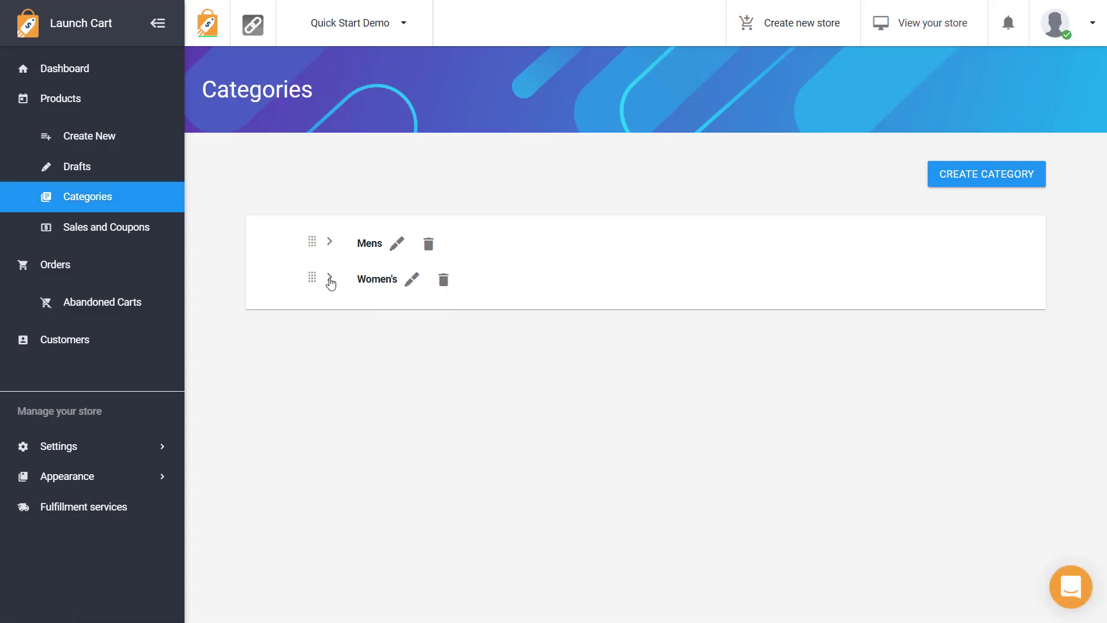
{"action": "left_click", "coordinate": [329, 279]}
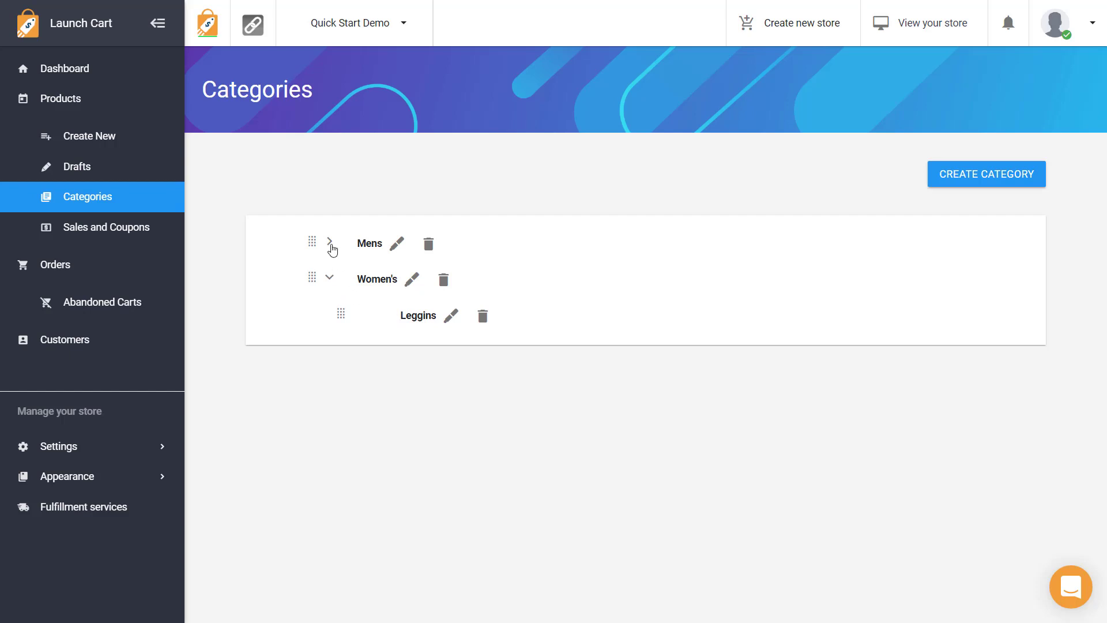
{"action": "left_click", "coordinate": [329, 242]}
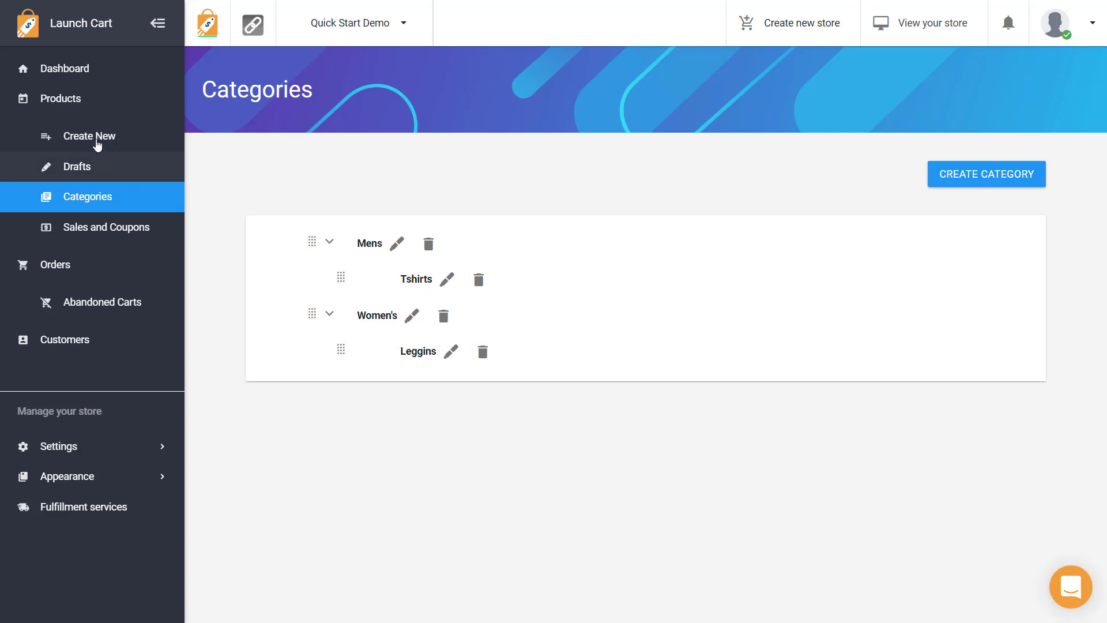
Step: Start a print-on-demand unisex t-shirt and place the Printful_Peacock sample design on it
{"action": "left_click", "coordinate": [97, 143]}
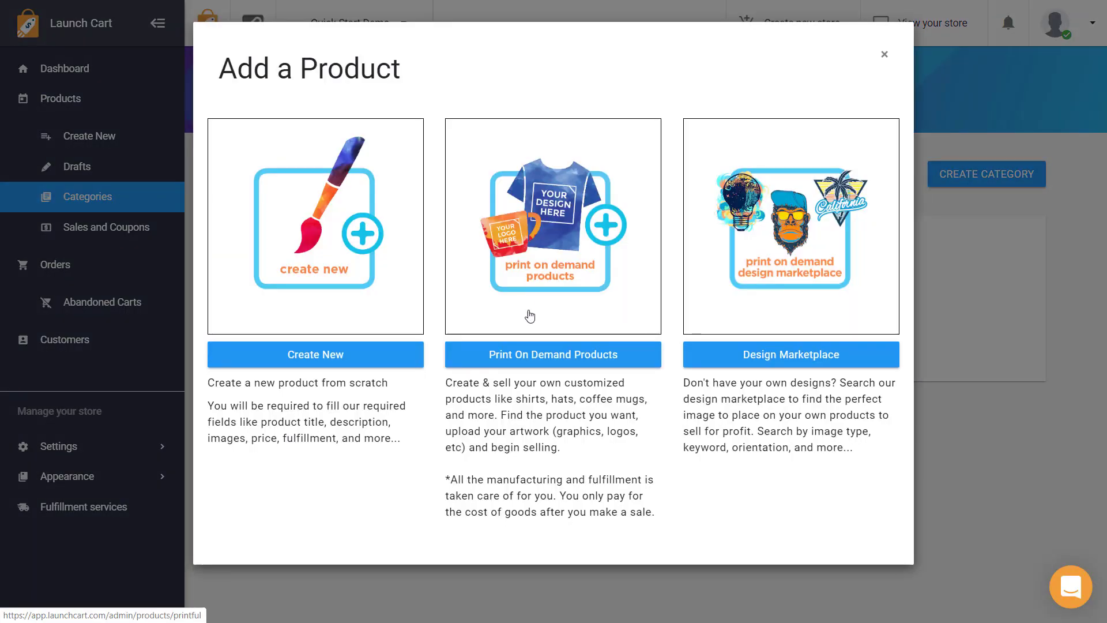
{"action": "left_click", "coordinate": [627, 364]}
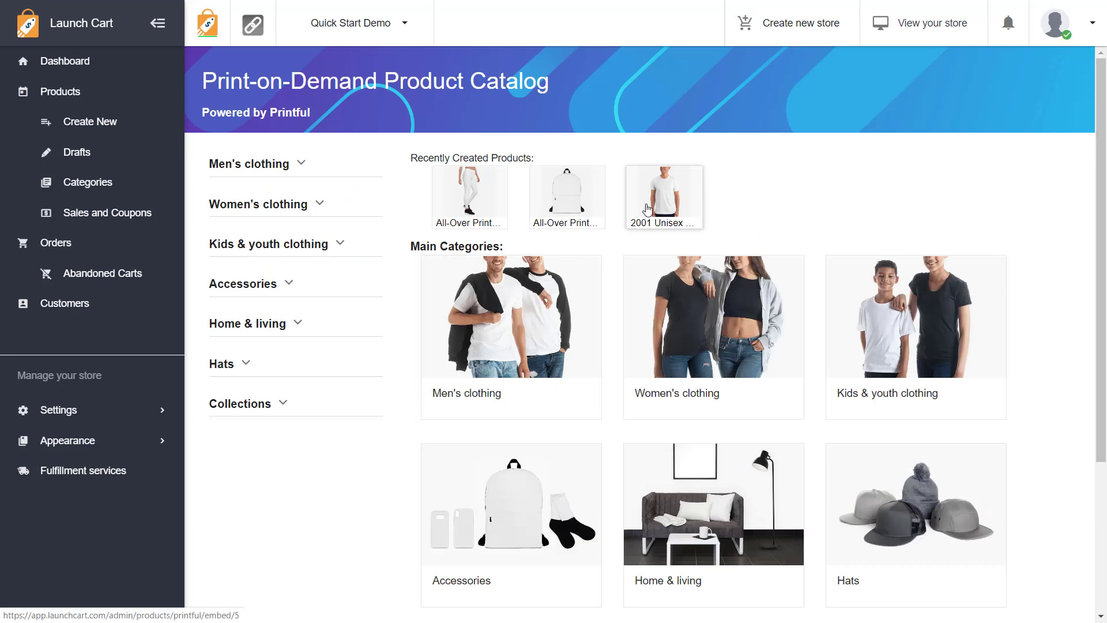
{"action": "left_click", "coordinate": [537, 326]}
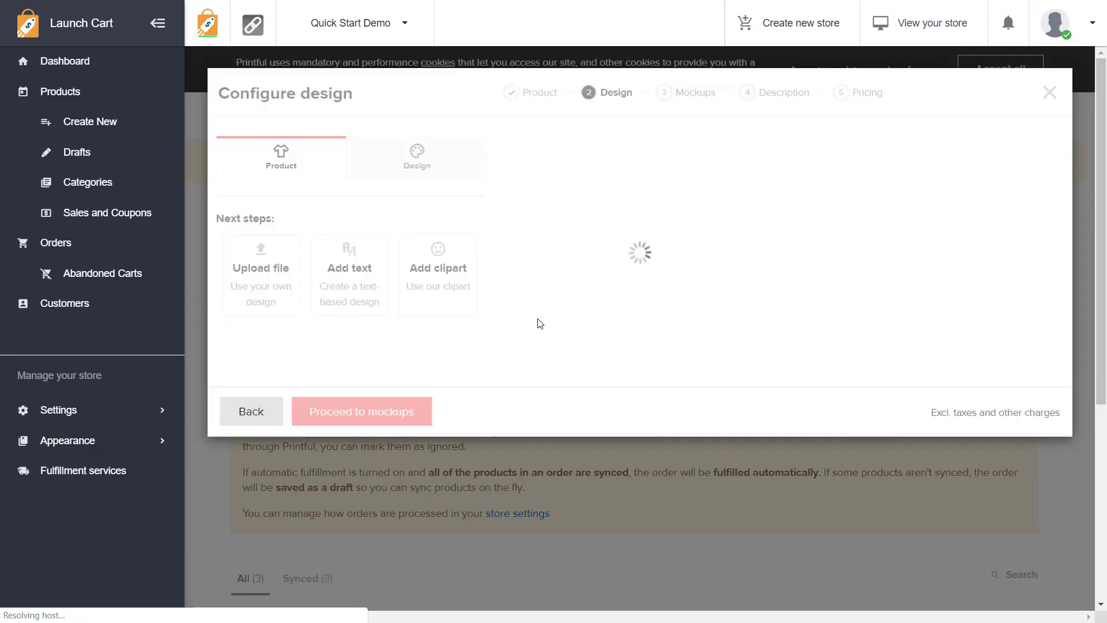
{"action": "left_click", "coordinate": [427, 173]}
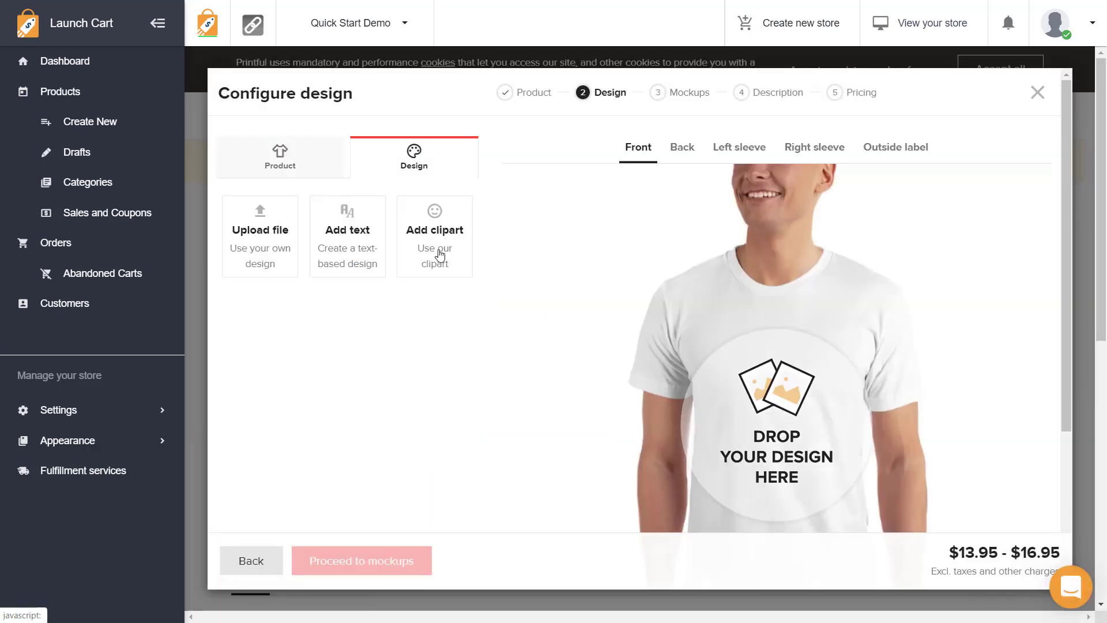
{"action": "left_click", "coordinate": [263, 222]}
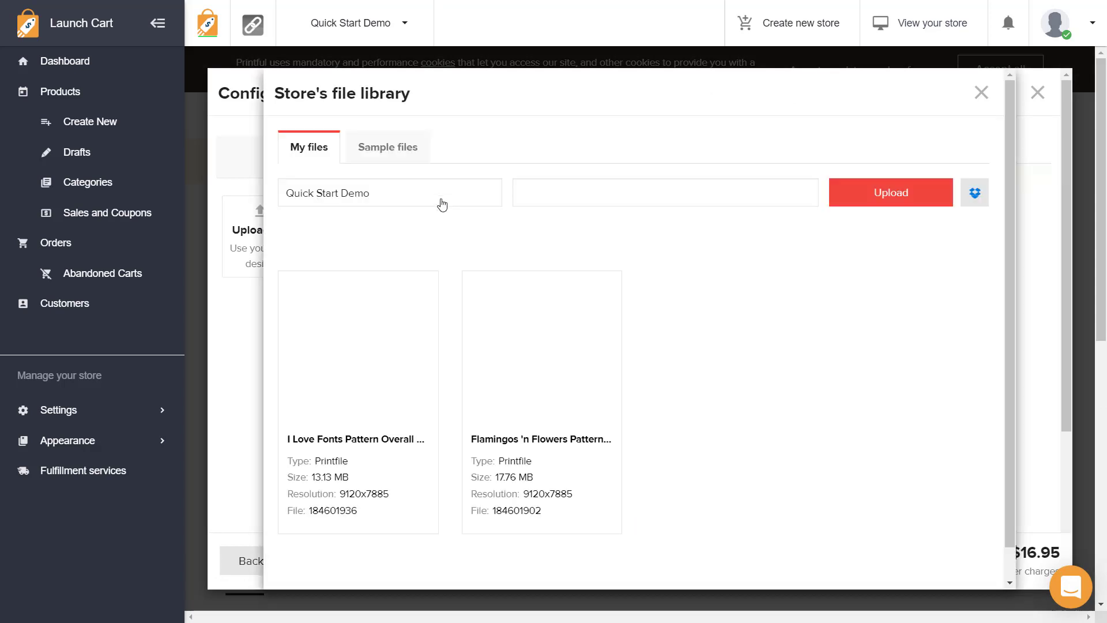
{"action": "left_click", "coordinate": [386, 147]}
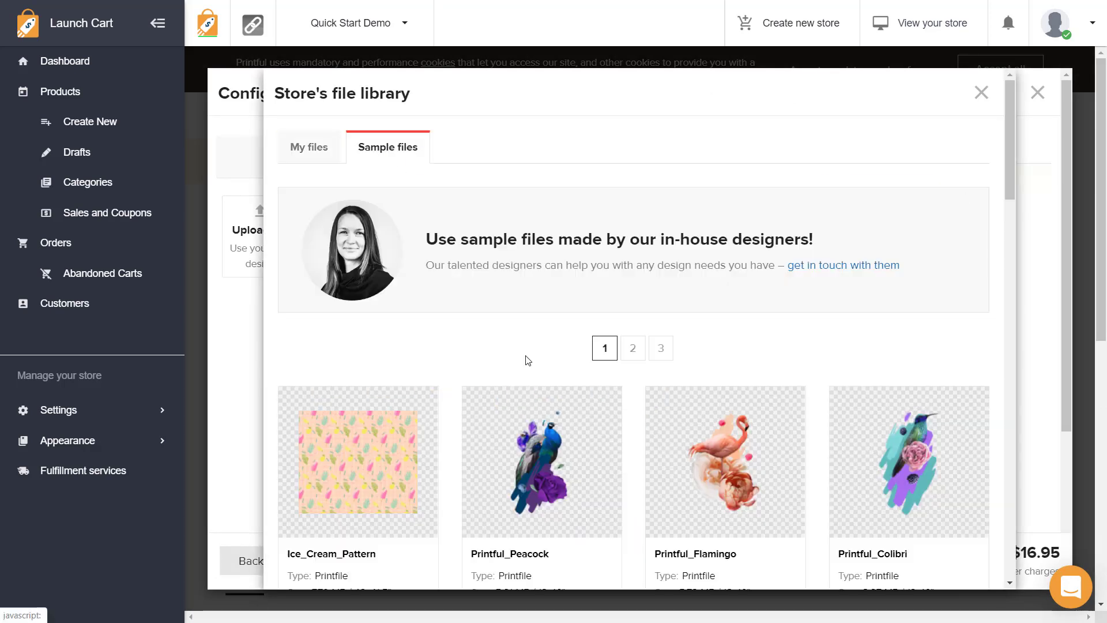
{"action": "left_click", "coordinate": [520, 456]}
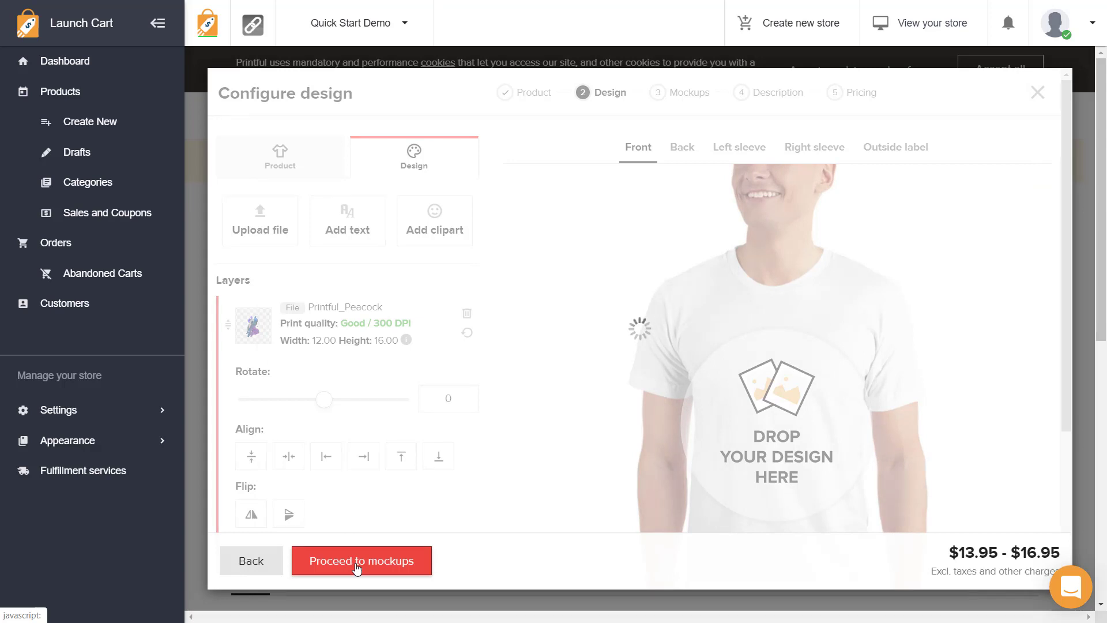
Step: Proceed through mockups, title and pricing, and submit the T-Shirt to the store
{"action": "left_click", "coordinate": [358, 568]}
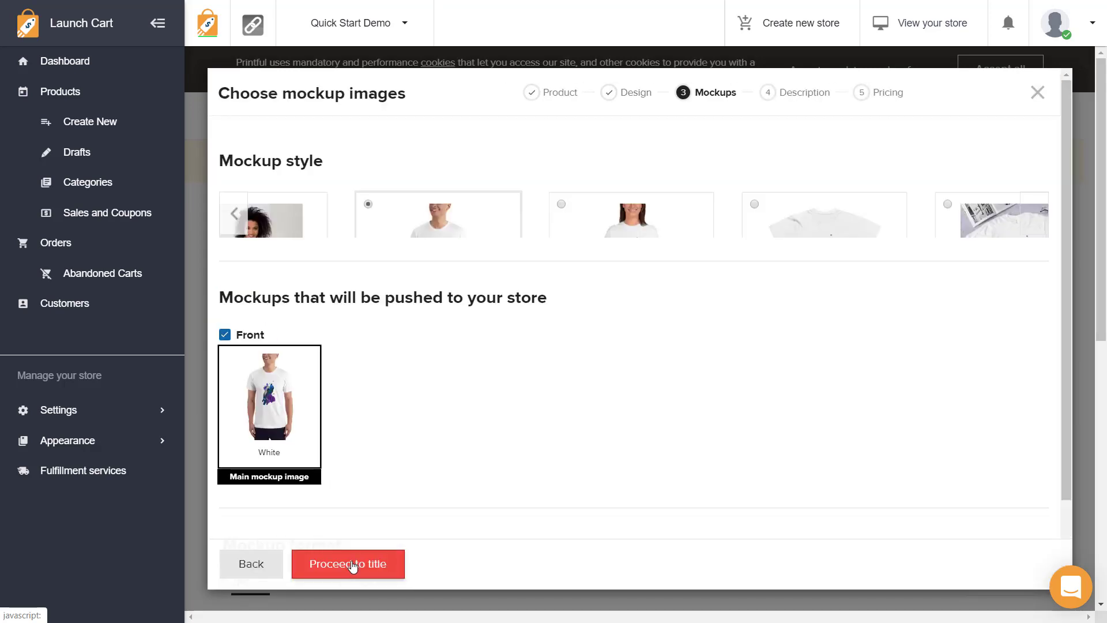
{"action": "left_click", "coordinate": [350, 564]}
{"action": "left_click", "coordinate": [351, 341]}
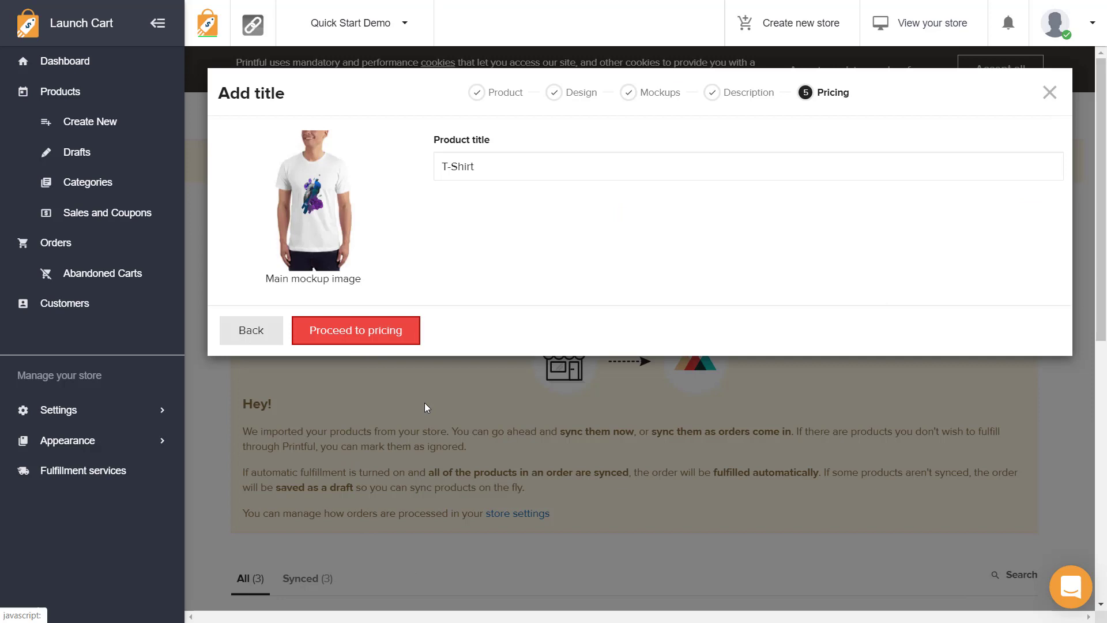
{"action": "left_click", "coordinate": [347, 565]}
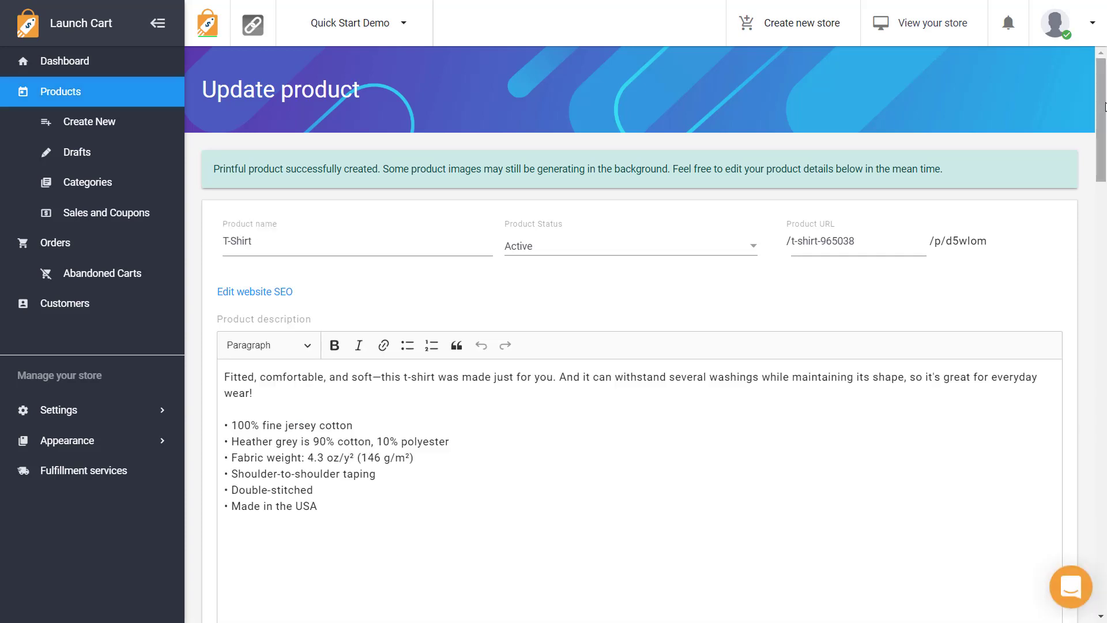
Step: Assign the T-Shirt to the Mens and Tshirts categories, save it, and return to Categories
{"action": "scroll", "coordinate": [1064, 583], "scroll_direction": "down", "scroll_amount": 20}
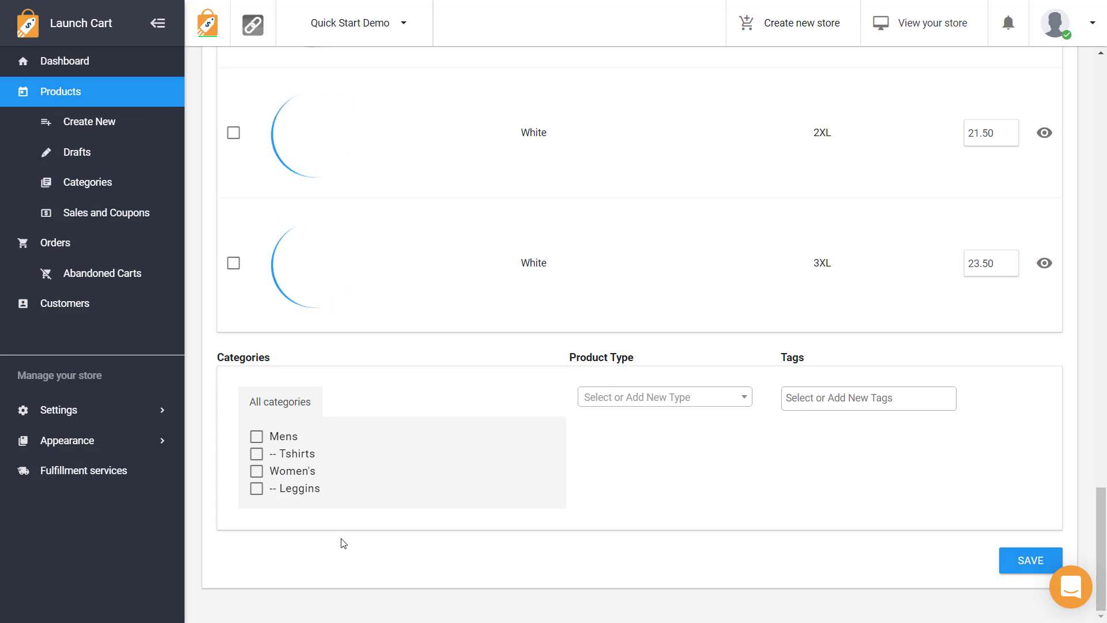
{"action": "left_click", "coordinate": [257, 438]}
{"action": "left_click", "coordinate": [258, 456]}
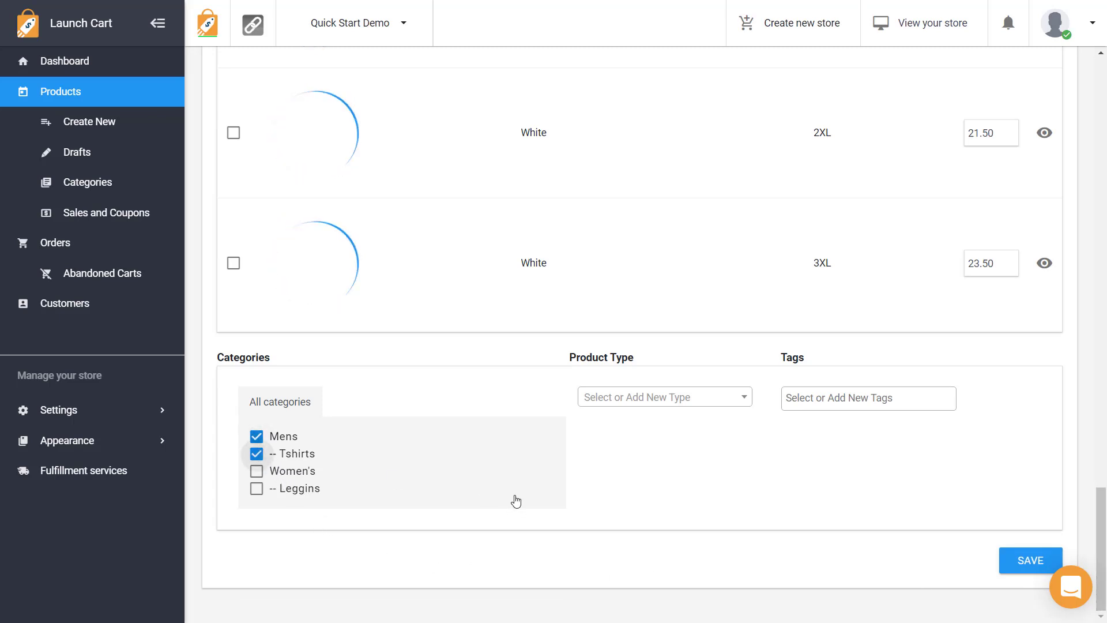
{"action": "left_click", "coordinate": [1024, 565]}
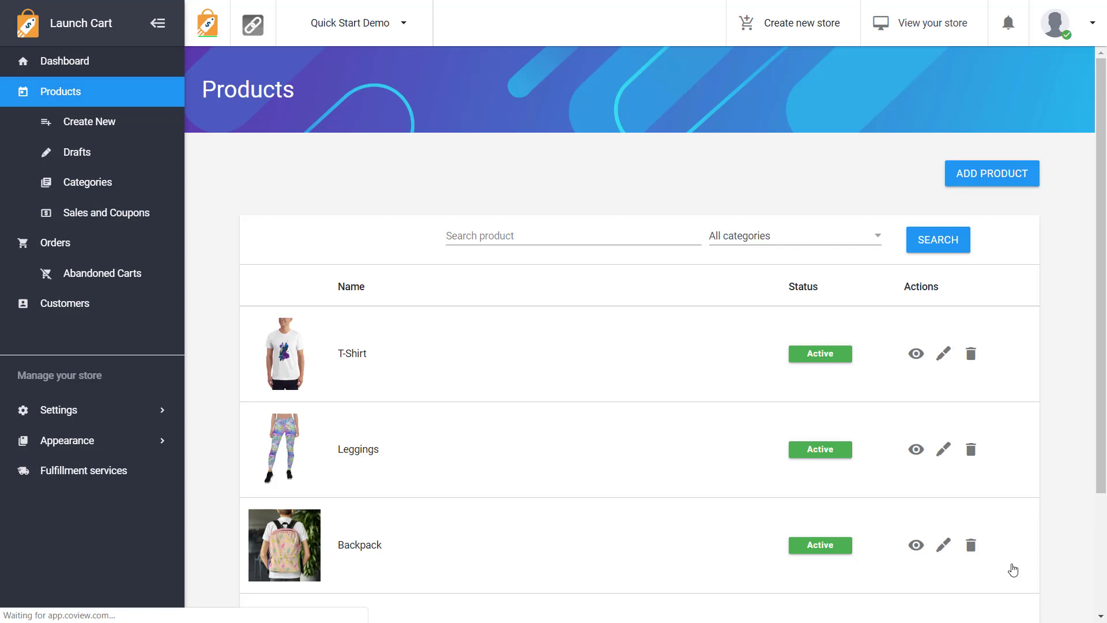
{"action": "left_click", "coordinate": [71, 186]}
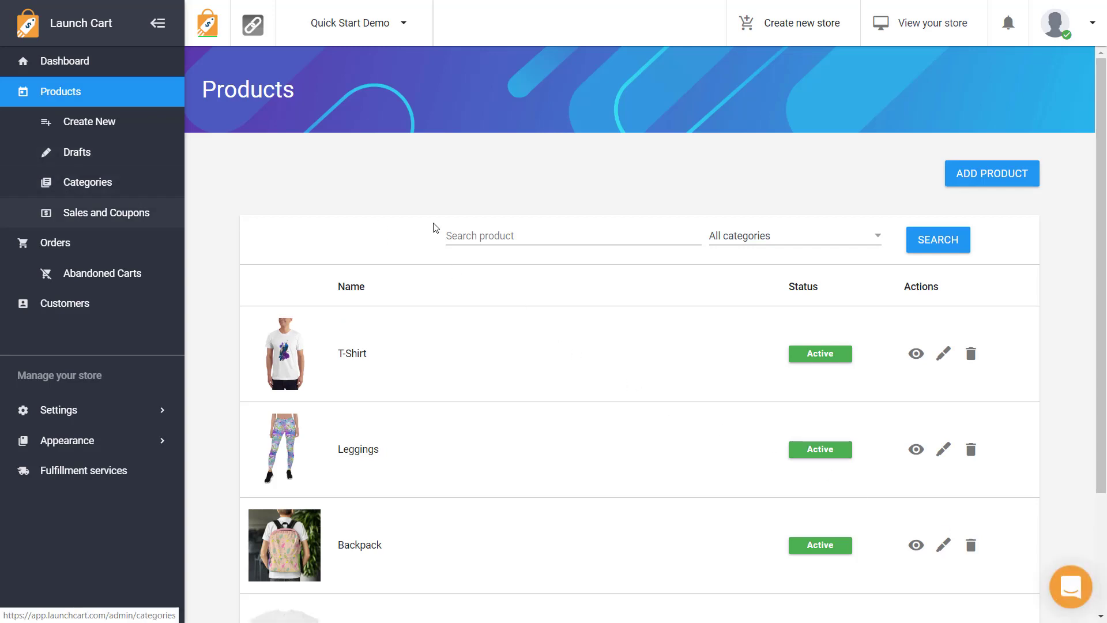